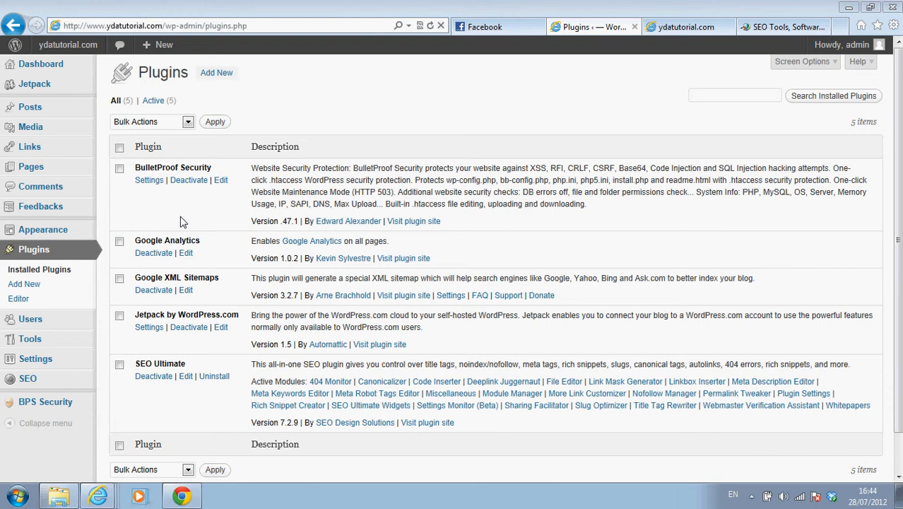
Step: Search the WordPress plugin directory for new plugins matching "cache"
left_click(25, 286)
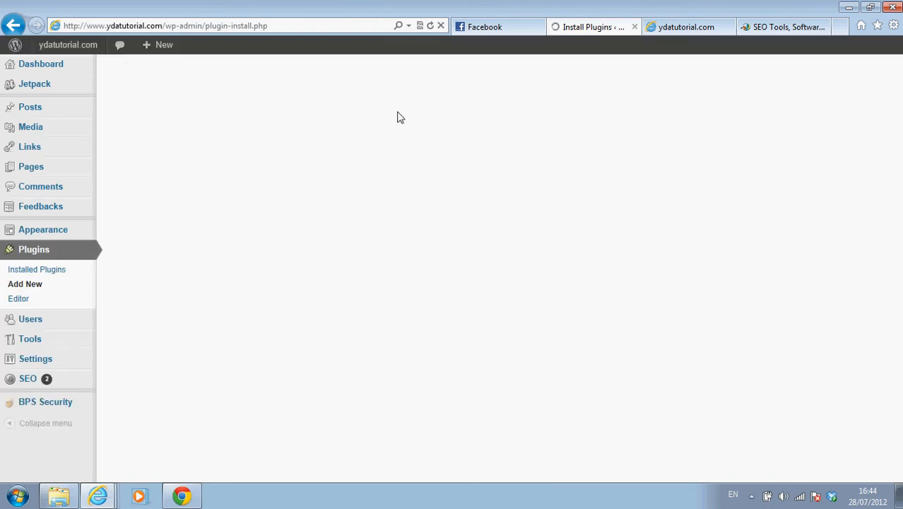
left_click(160, 172)
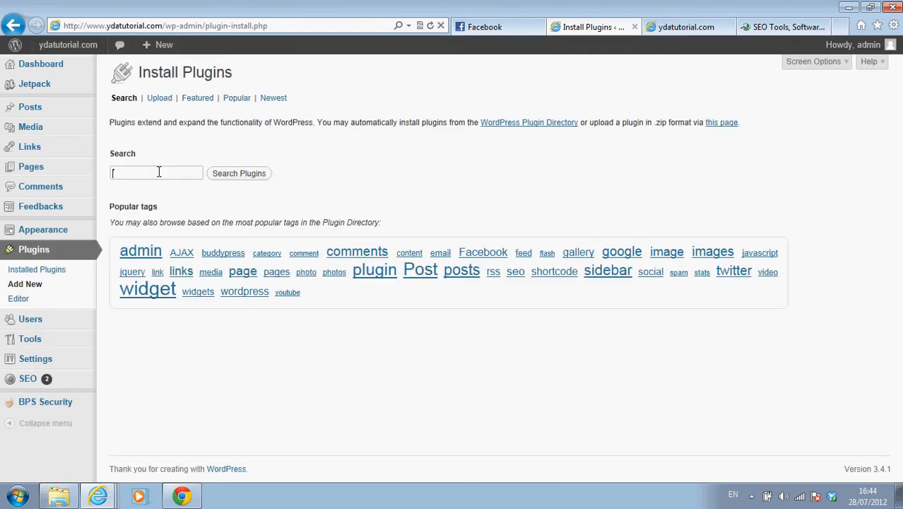
type("cache")
key("Return")
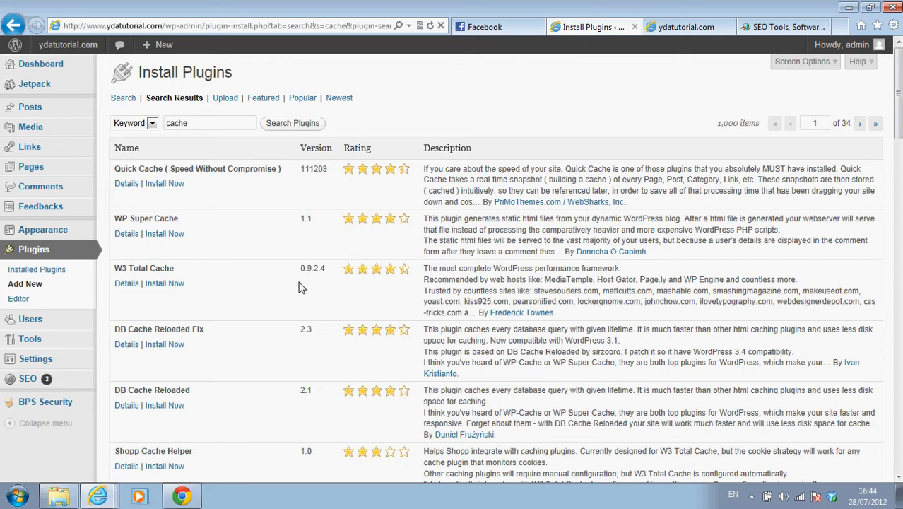
Step: Install the WP Super Cache plugin from the search results and activate it
left_click(167, 233)
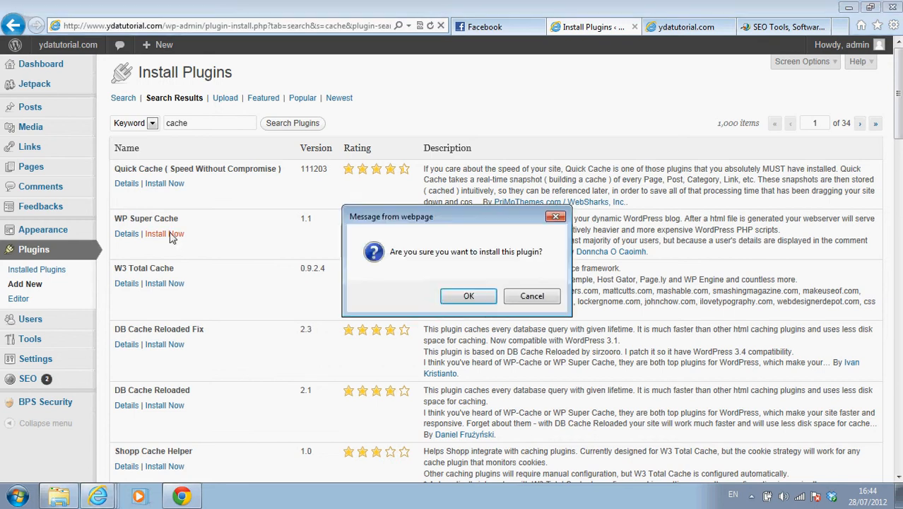
left_click(468, 296)
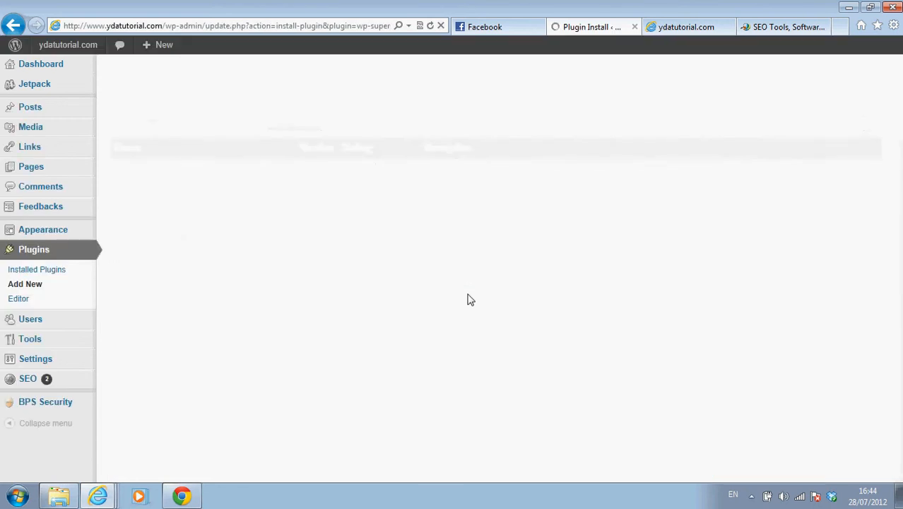
left_click(142, 178)
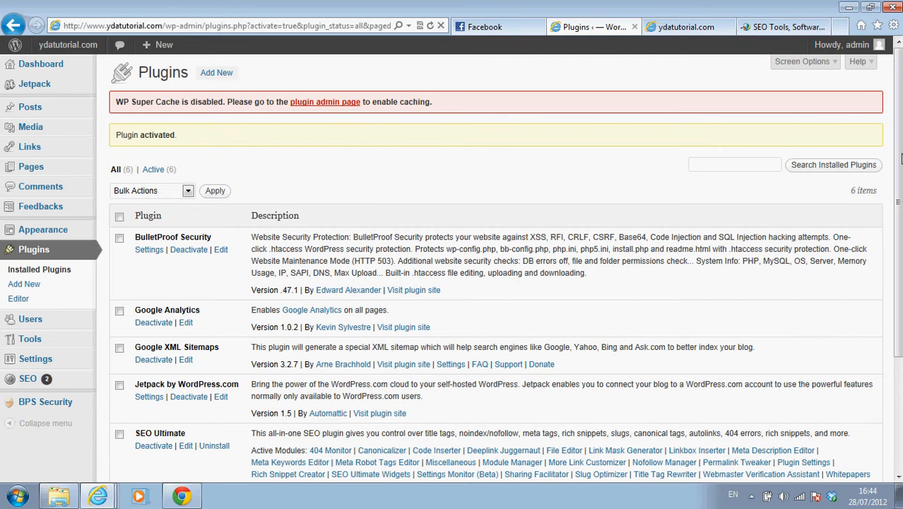
Step: Look through the installed plugins and open the WP Super Cache admin page
scroll(899, 214, "down", 2)
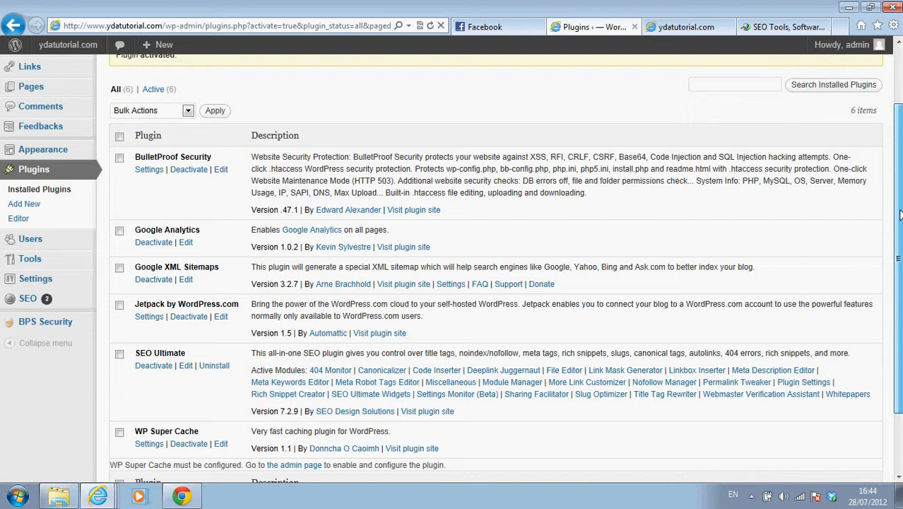
scroll(899, 214, "down", 1)
scroll(900, 214, "up", 3)
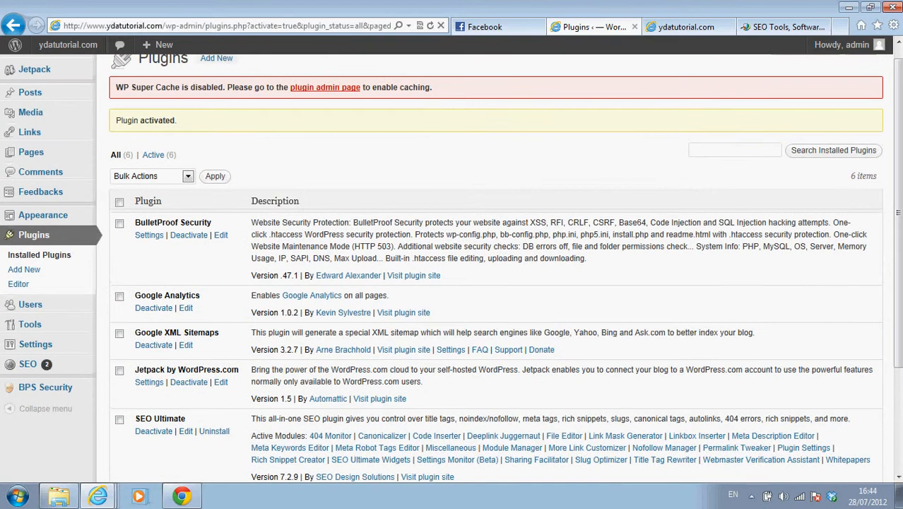
scroll(899, 212, "down", 3)
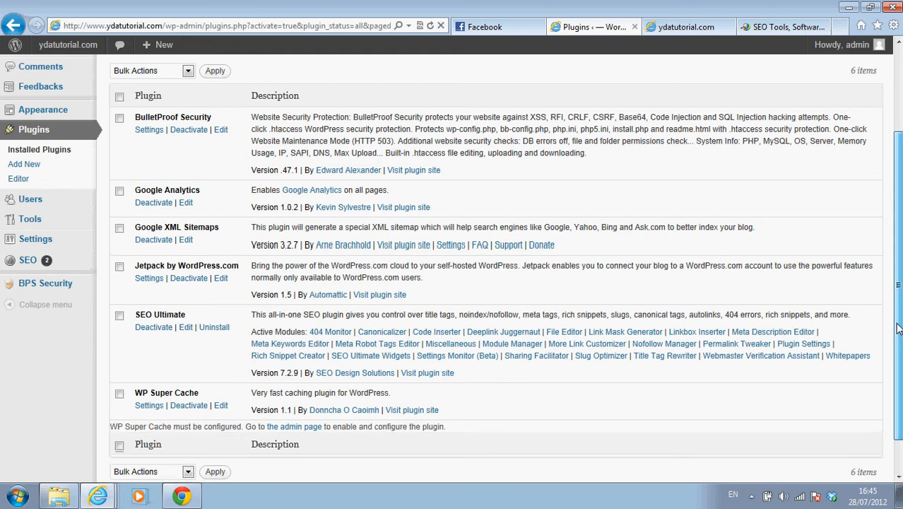
scroll(897, 338, "up", 3)
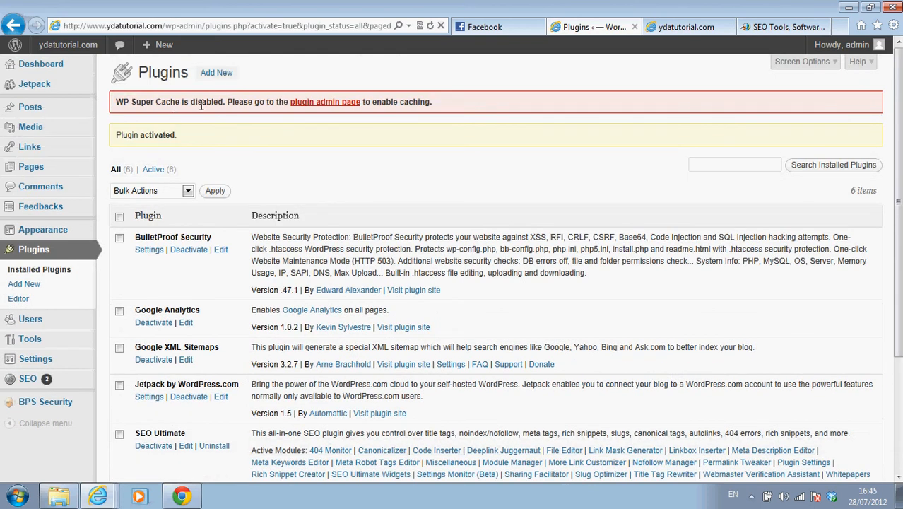
left_click(322, 103)
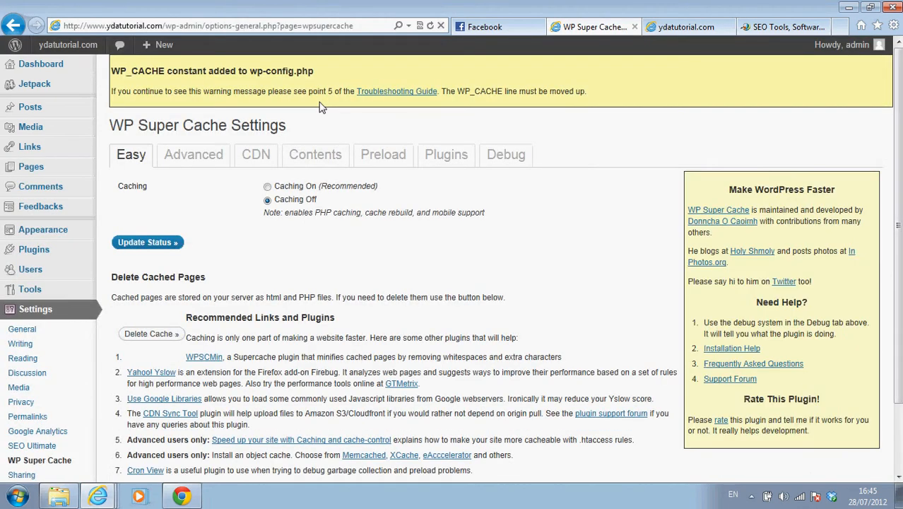
Step: Turn caching on in the basic WP Super Cache settings and update the status
left_click(268, 188)
left_click_drag(900, 193, 901, 260)
mouse_move(898, 291)
left_mouse_down()
mouse_move(898, 225)
mouse_move(899, 292)
left_mouse_up()
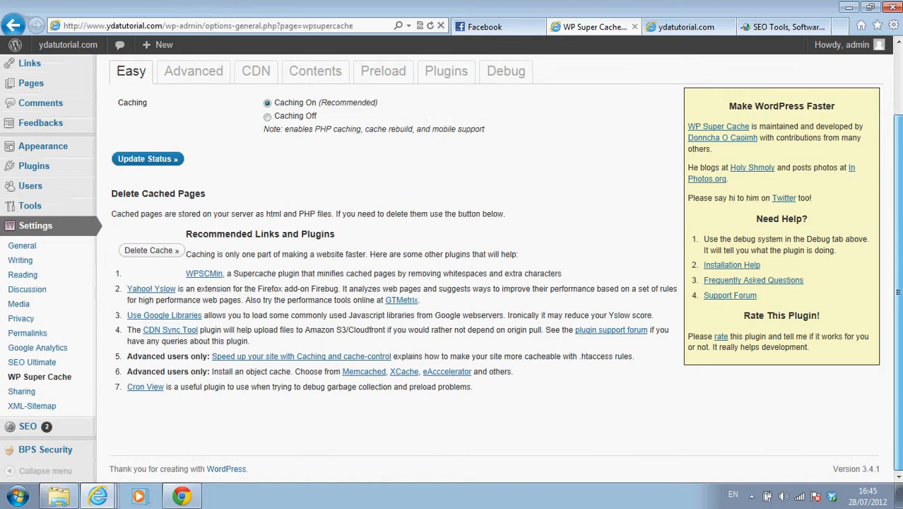
left_click(144, 159)
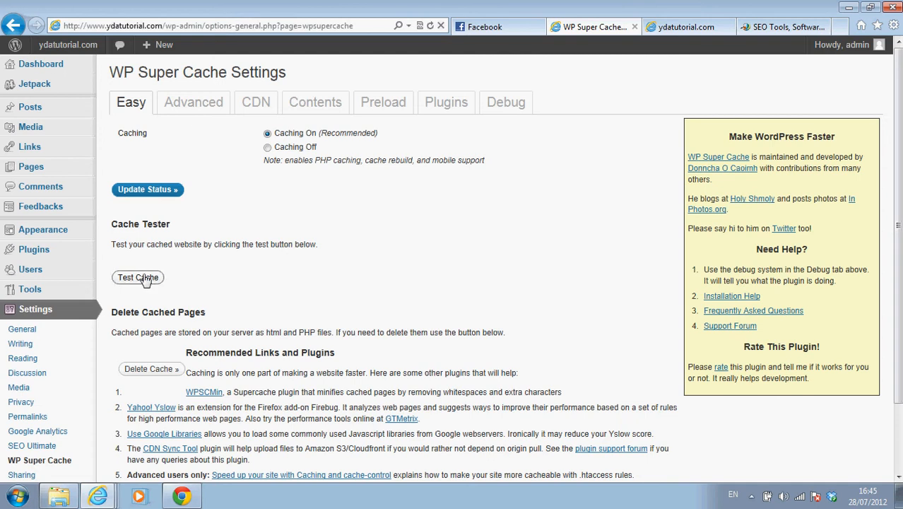
Step: In the advanced cache settings, enable page compression, no caching for known users and extra homepage checks, and save the changes
left_click(198, 109)
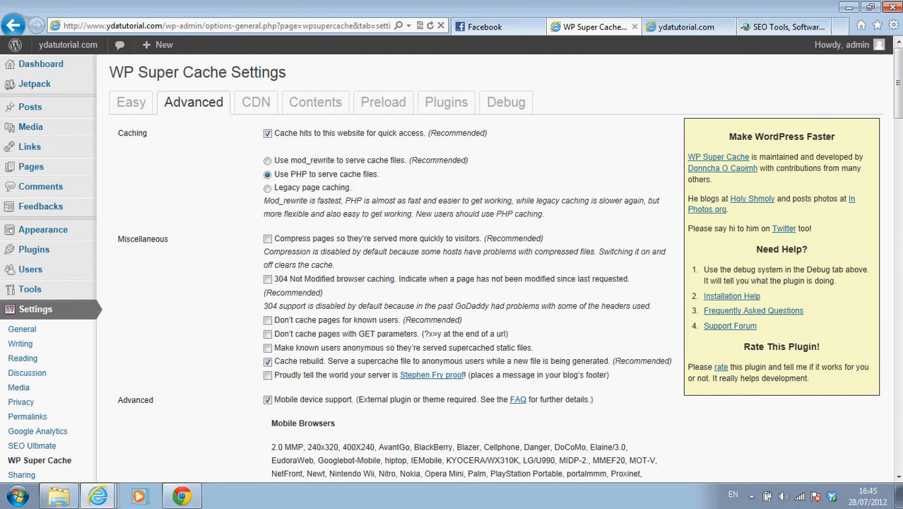
scroll(899, 88, "down", 1)
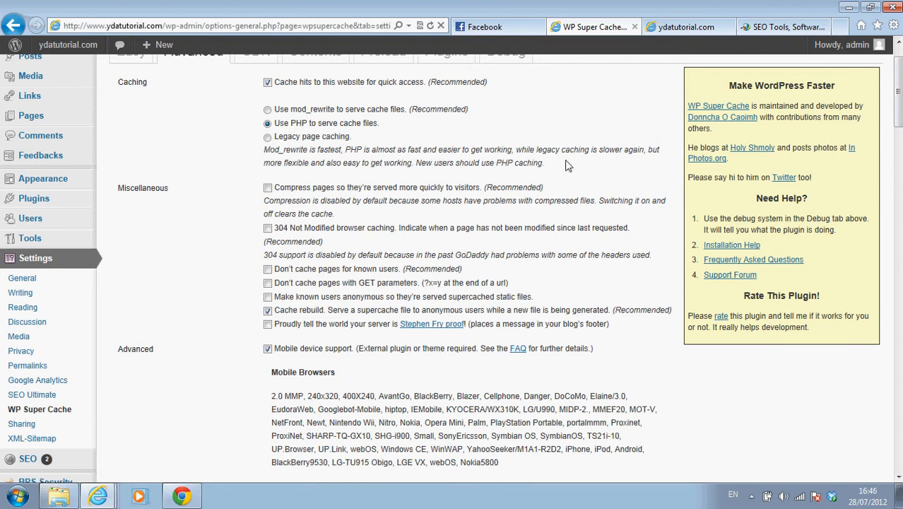
left_click(267, 188)
left_click(268, 269)
left_click_drag(898, 116, 899, 172)
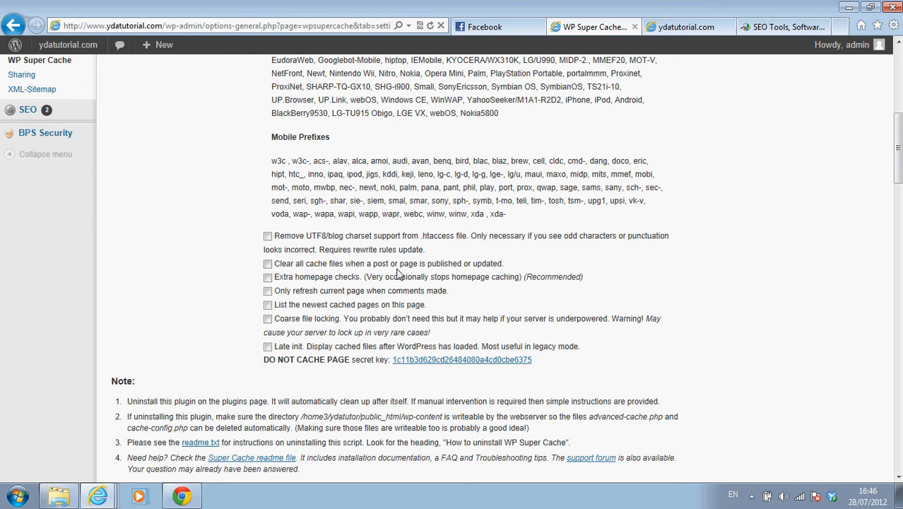
left_click(268, 278)
mouse_move(899, 161)
left_mouse_down()
mouse_move(899, 383)
mouse_move(898, 166)
left_mouse_up()
left_click(145, 271)
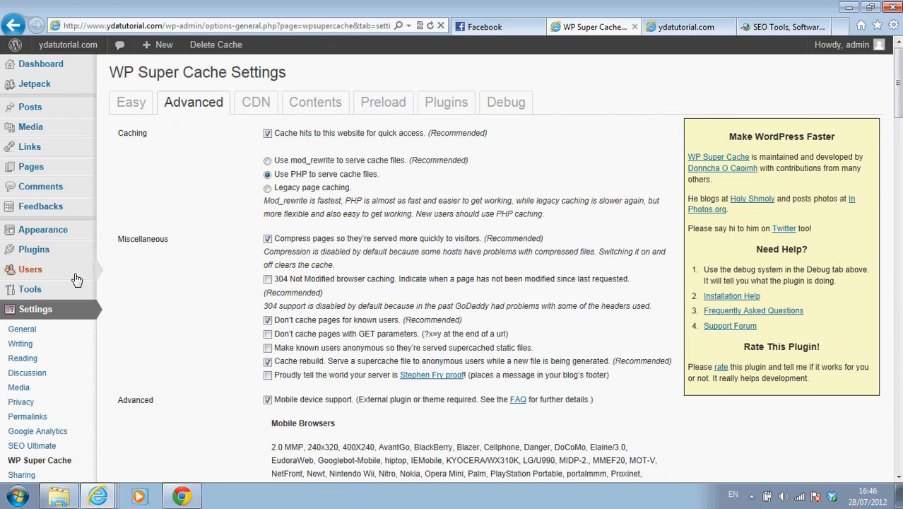
Step: Check the saved advanced options, and examine BulletProof Security's security status and its notice about WP Super Cache
left_click_drag(900, 107, 900, 161)
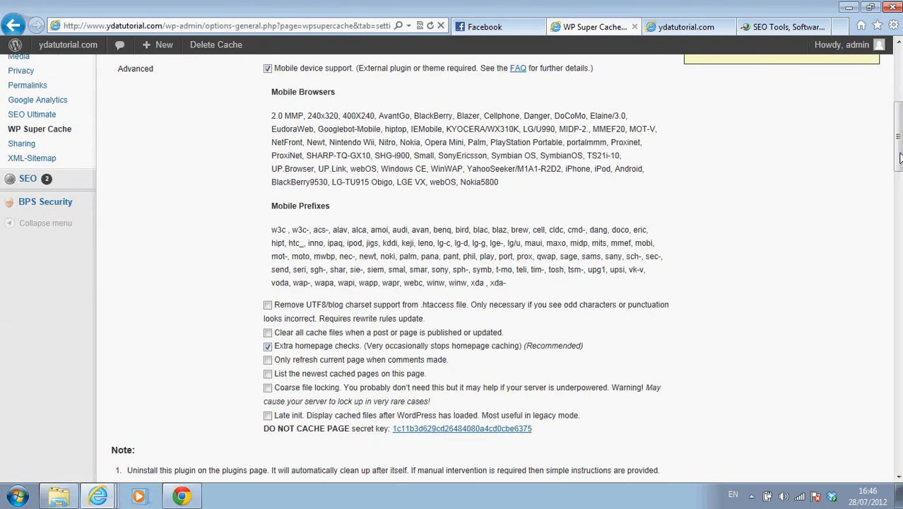
mouse_move(46, 184)
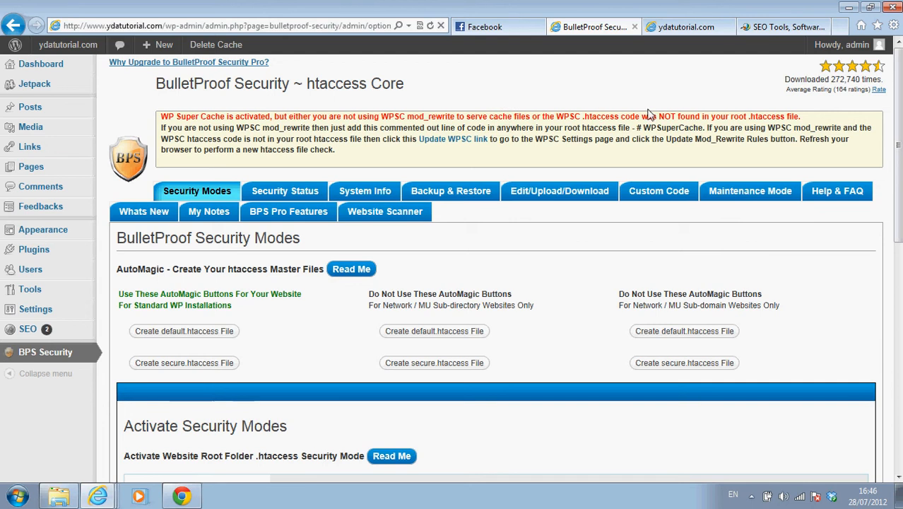
scroll(900, 137, "down", 1)
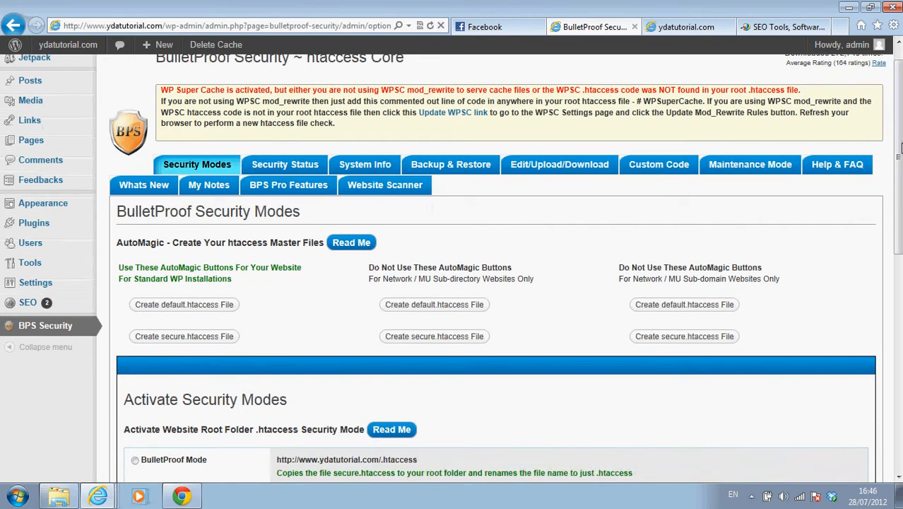
left_click(287, 170)
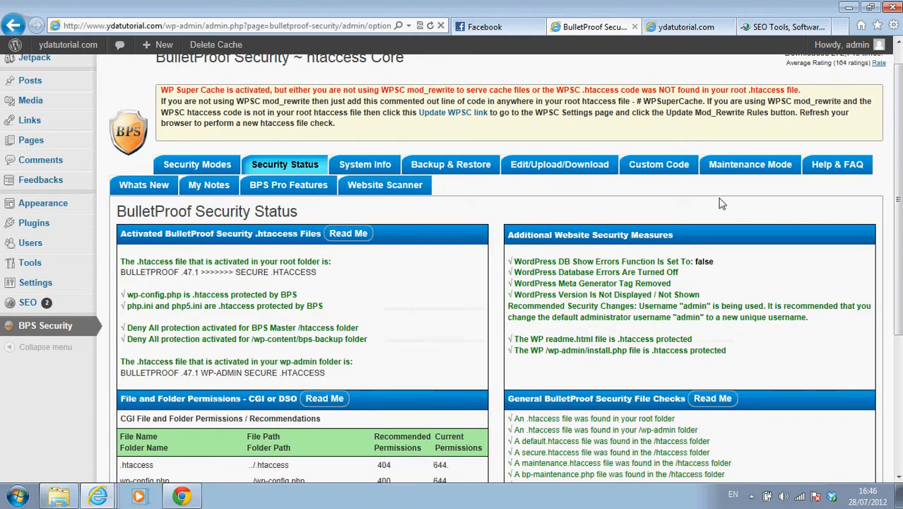
left_click(173, 168)
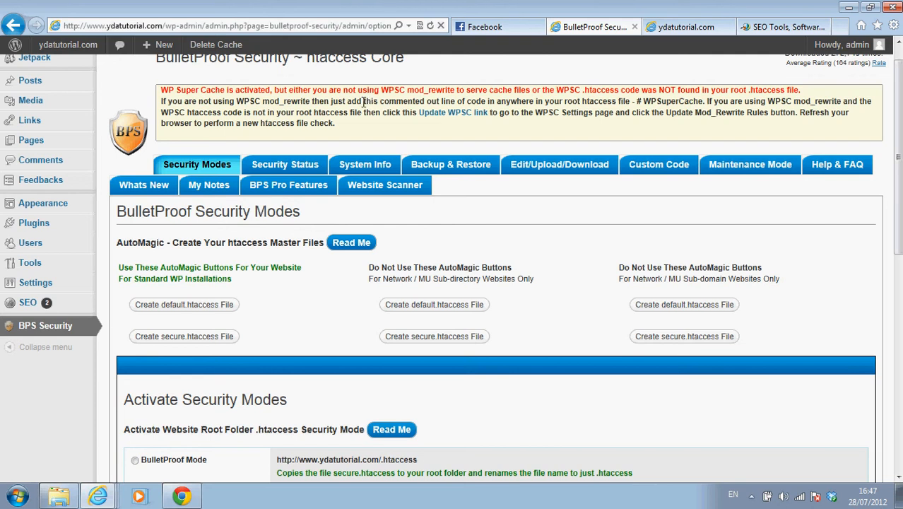
triple_click(231, 91)
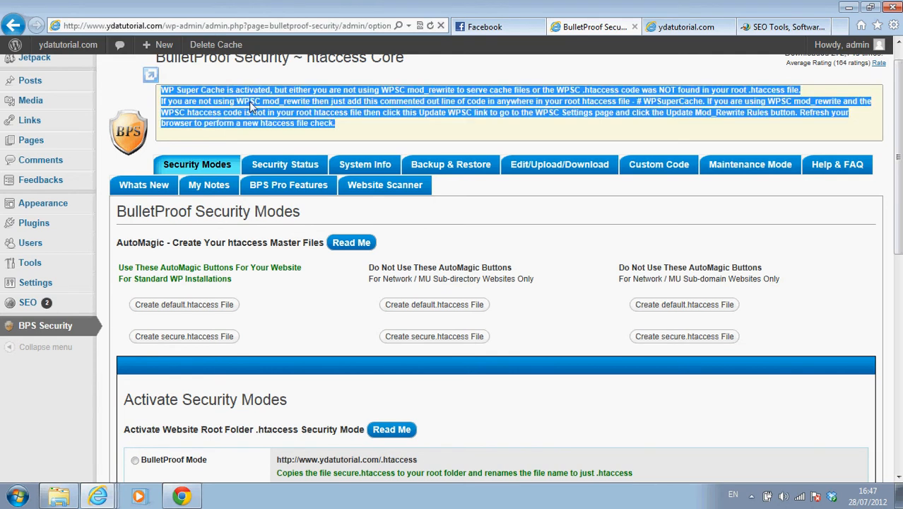
left_click(252, 108)
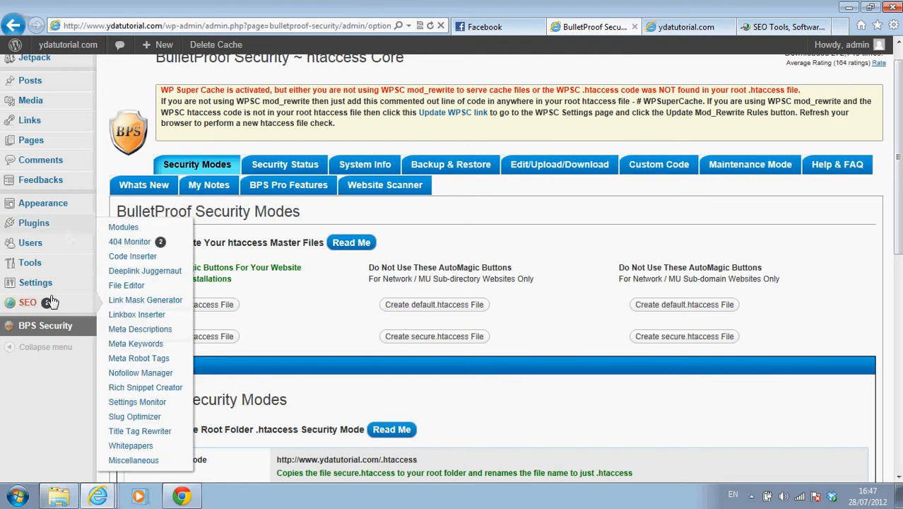
Step: Set WP Super Cache's advanced settings to use mod_rewrite to serve cache files and update the status
mouse_move(64, 289)
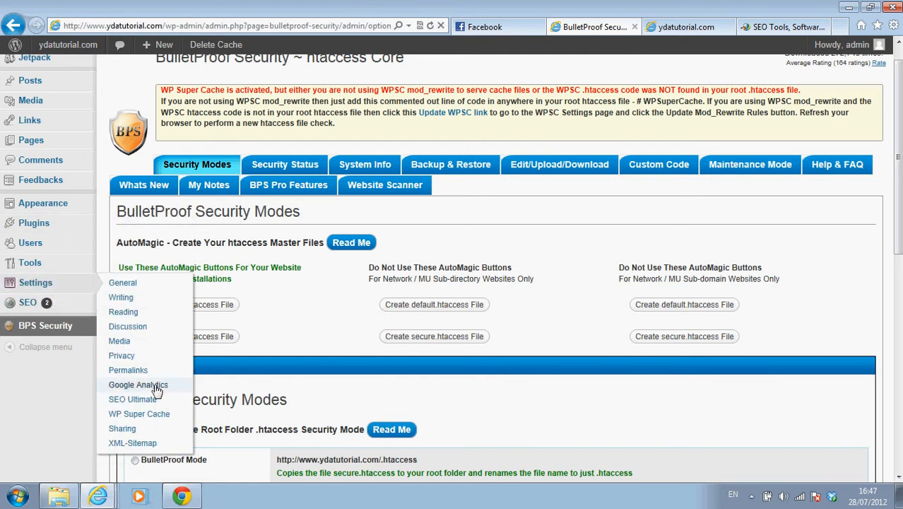
left_click(147, 418)
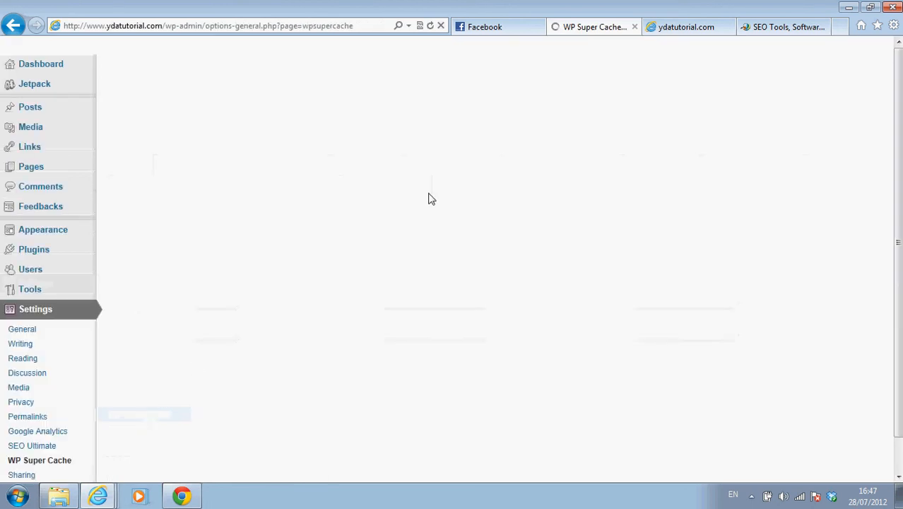
left_click(209, 105)
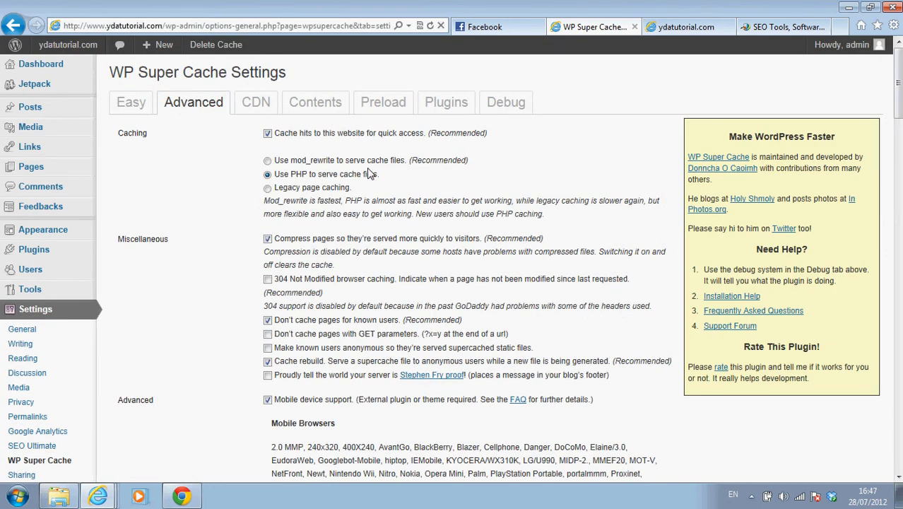
left_click(268, 161)
left_click_drag(896, 113, 899, 228)
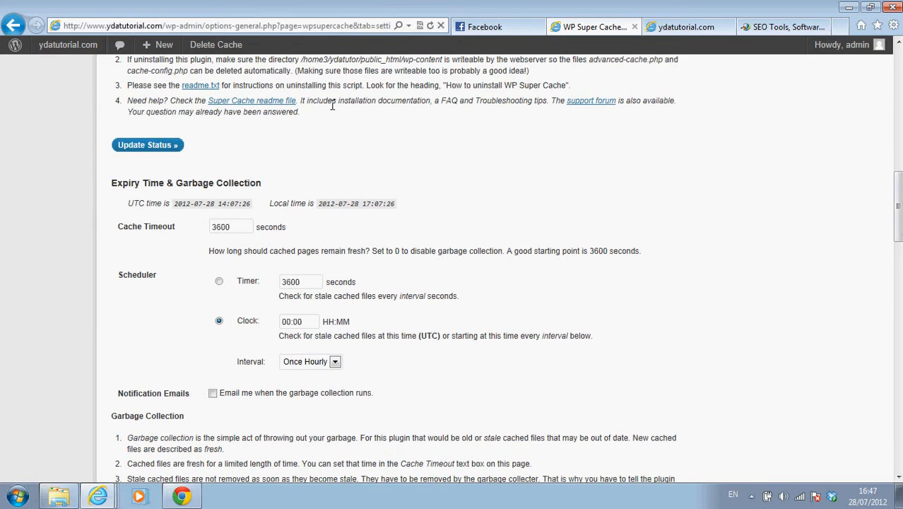
left_click(157, 148)
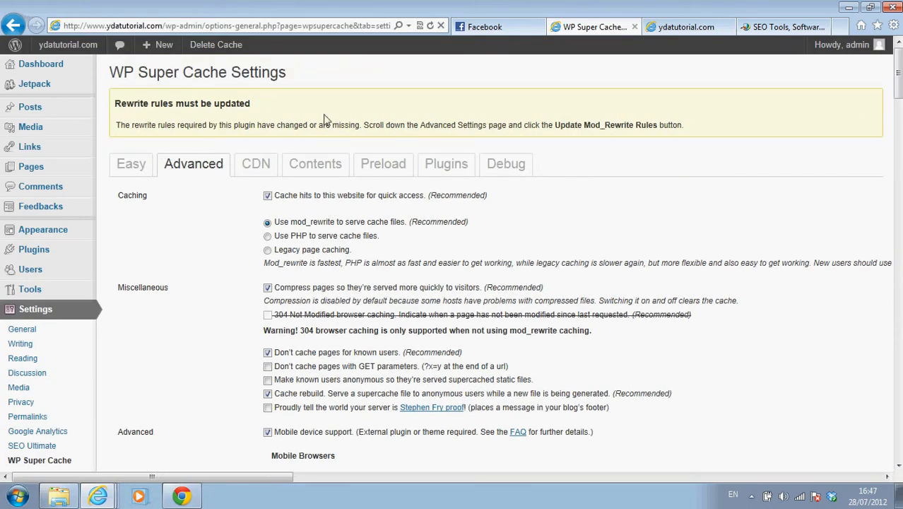
Step: Update WP Super Cache's mod_rewrite rules in the .htaccess file and review the resulting settings page
left_click_drag(896, 90, 897, 169)
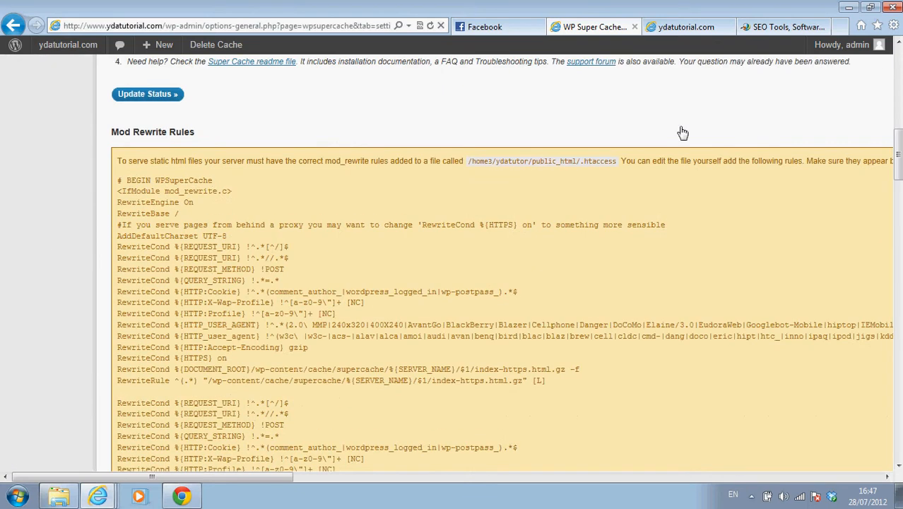
left_click_drag(898, 151, 897, 236)
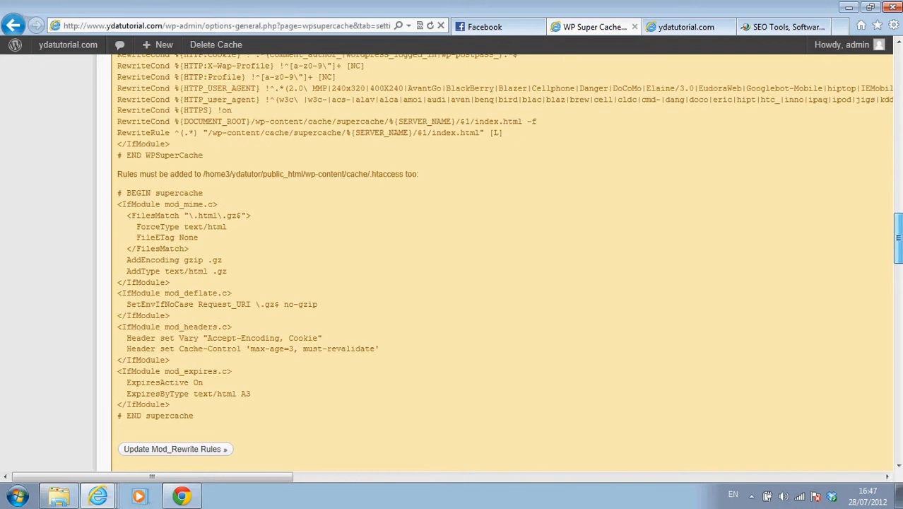
scroll(261, 240, "down", 5)
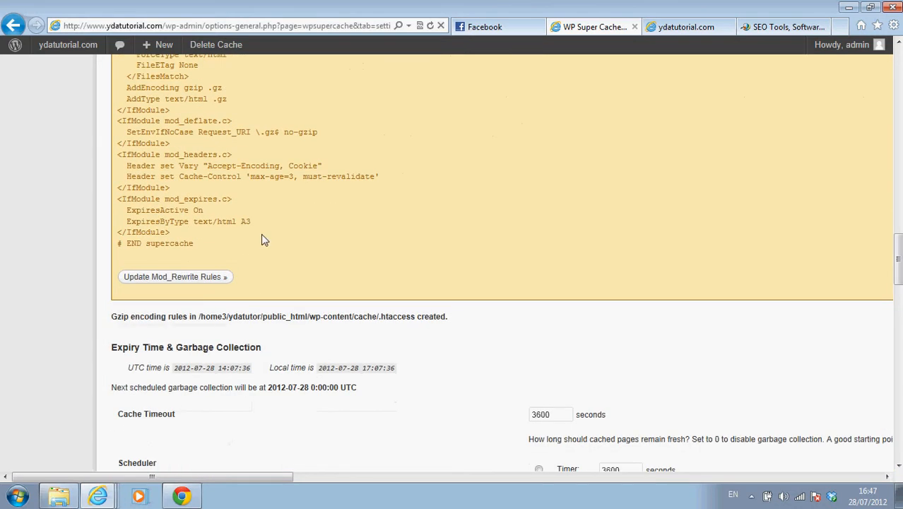
left_click(191, 279)
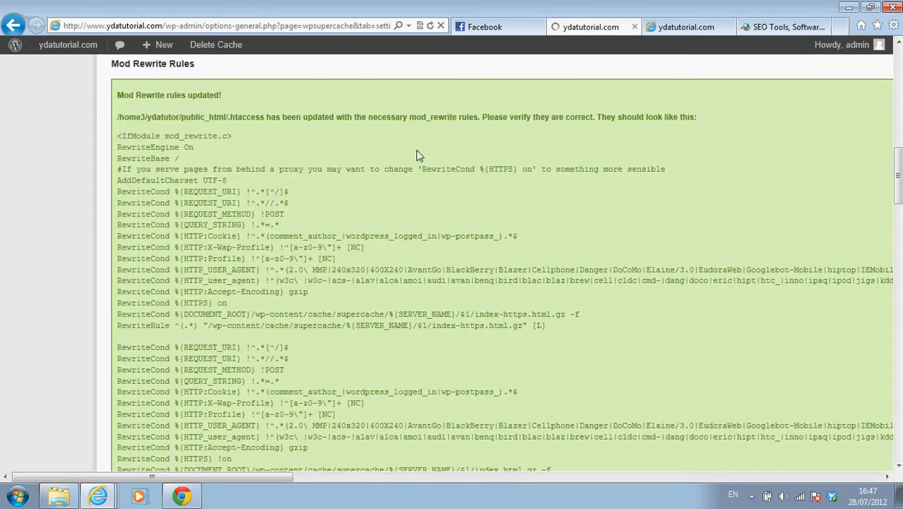
left_click_drag(899, 188, 899, 70)
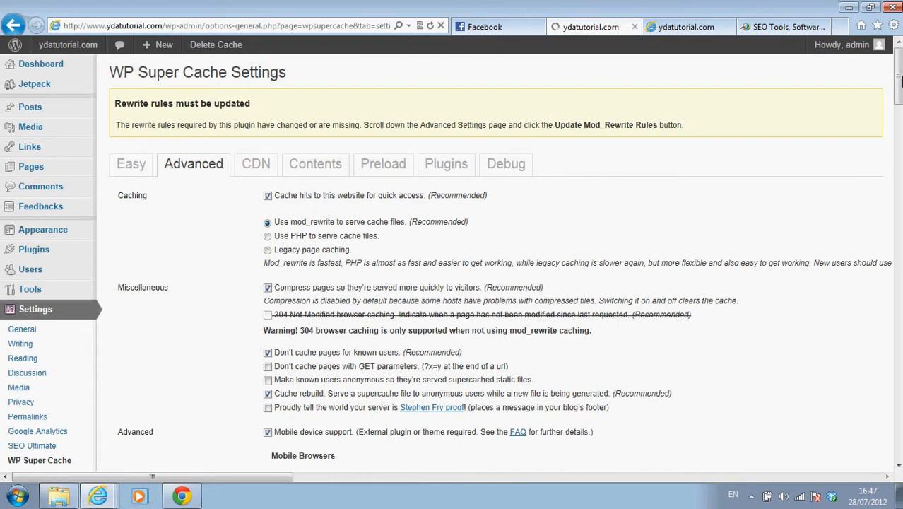
left_click_drag(900, 73, 900, 146)
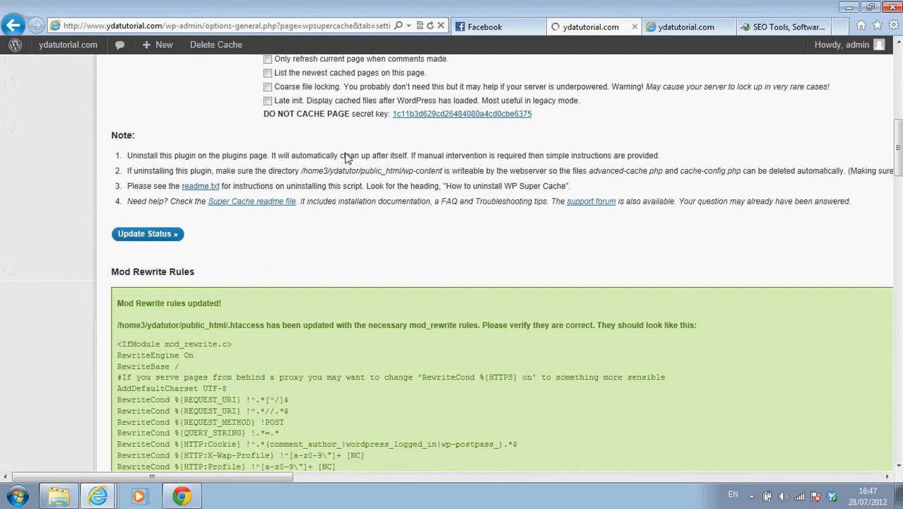
Step: Save WP Super Cache's advanced settings with the updated mod_rewrite rules, and check BulletProof Security's security status
left_click(156, 242)
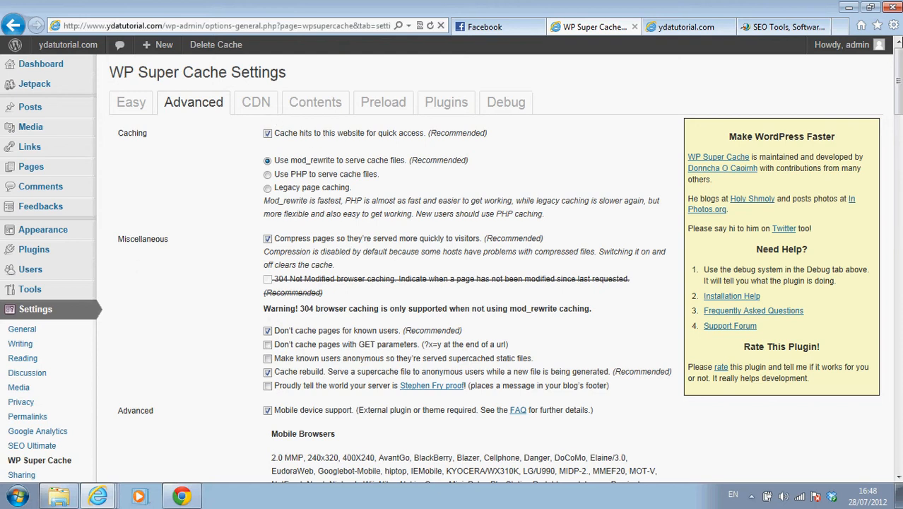
scroll(175, 116, "down", 5)
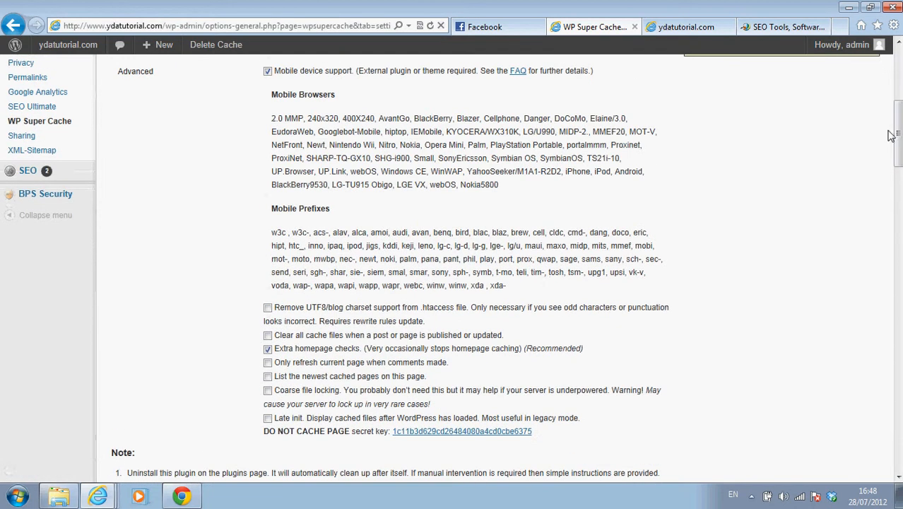
left_click(46, 196)
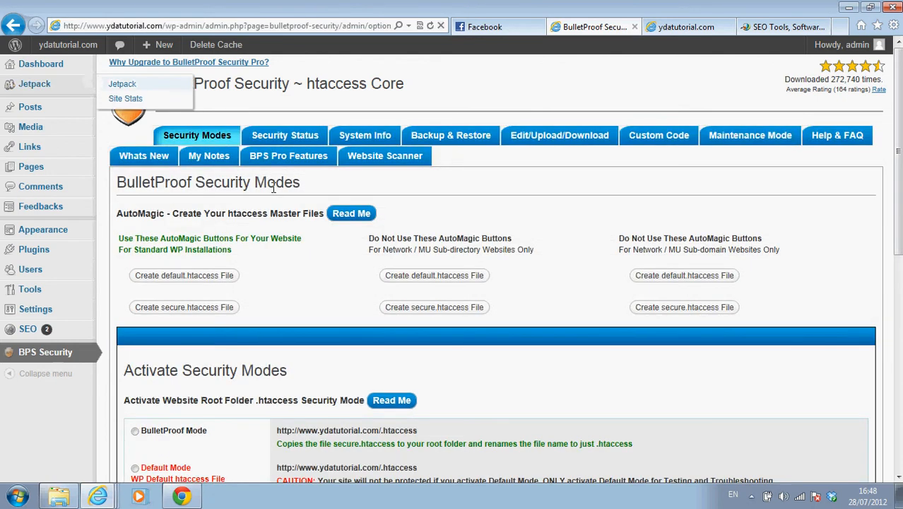
left_click(295, 135)
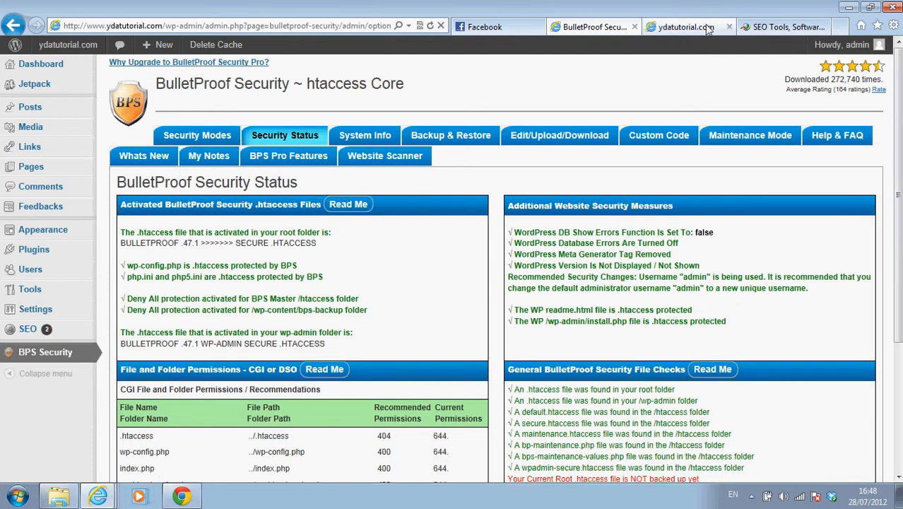
left_click(761, 31)
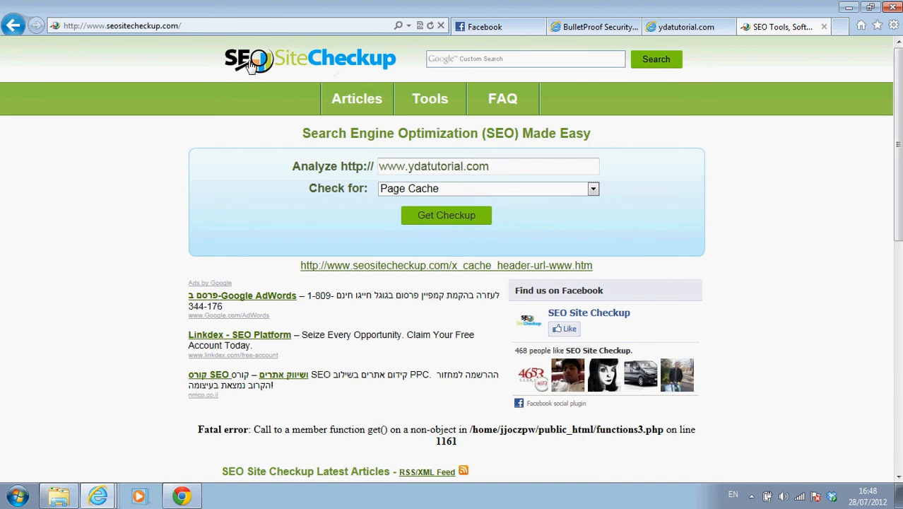
left_click(454, 223)
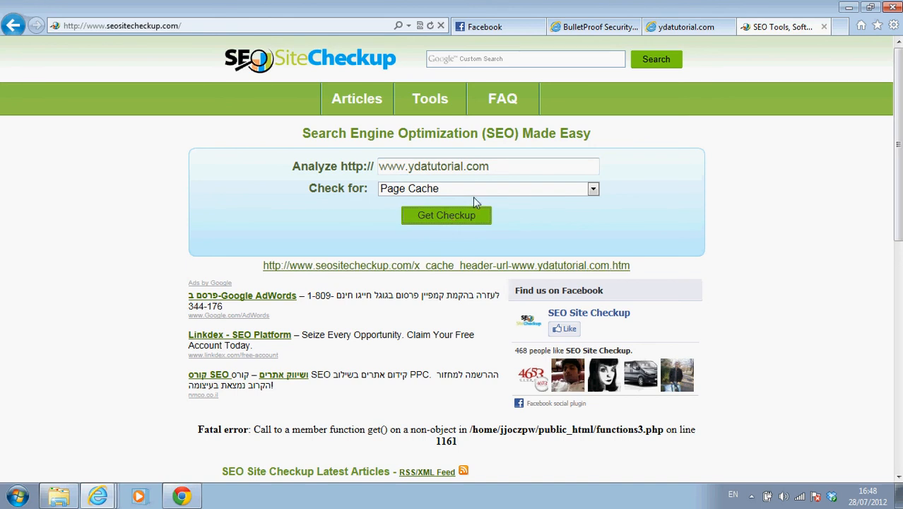
left_click(452, 216)
mouse_move(898, 155)
left_mouse_down()
mouse_move(899, 268)
mouse_move(900, 152)
left_mouse_up()
Step: Run an All Factors checkup on the site and examine its compression and caching results before returning to the BulletProof Security page
left_click(491, 189)
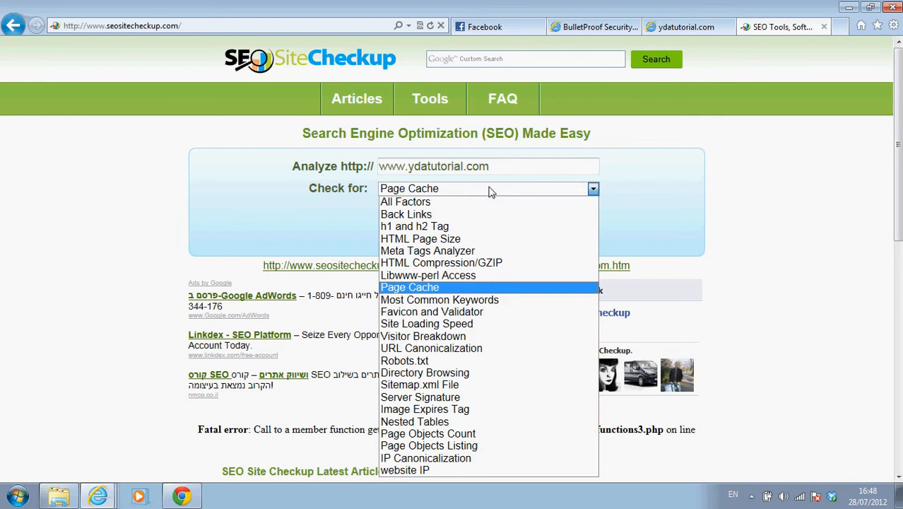
left_click(481, 202)
left_click(462, 222)
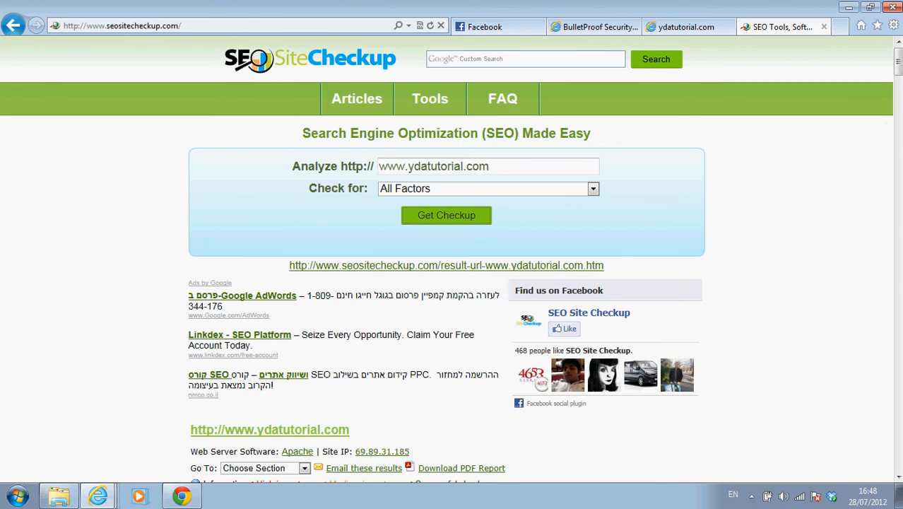
left_click_drag(898, 67, 898, 95)
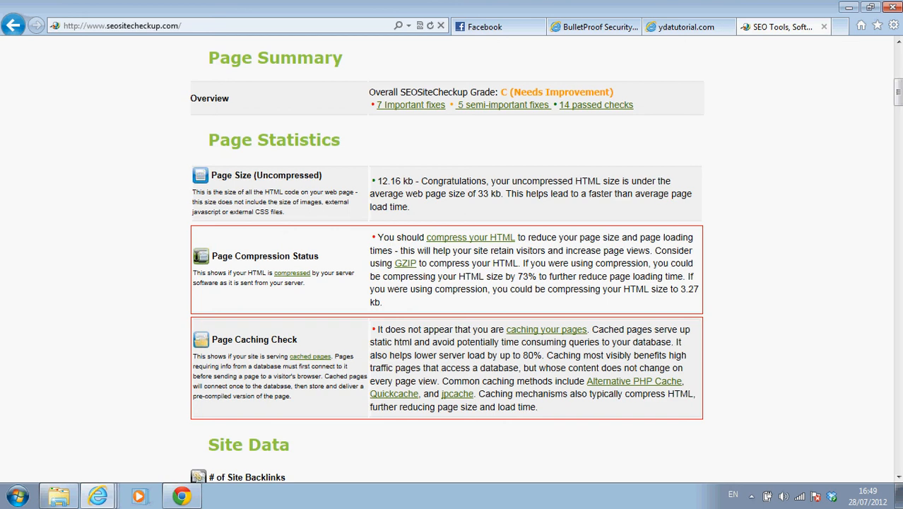
left_click_drag(899, 103, 898, 85)
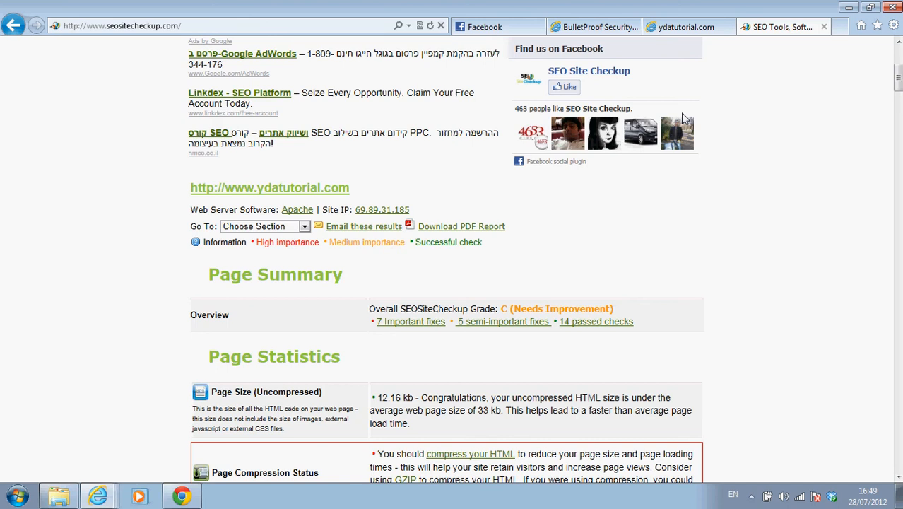
left_click(573, 16)
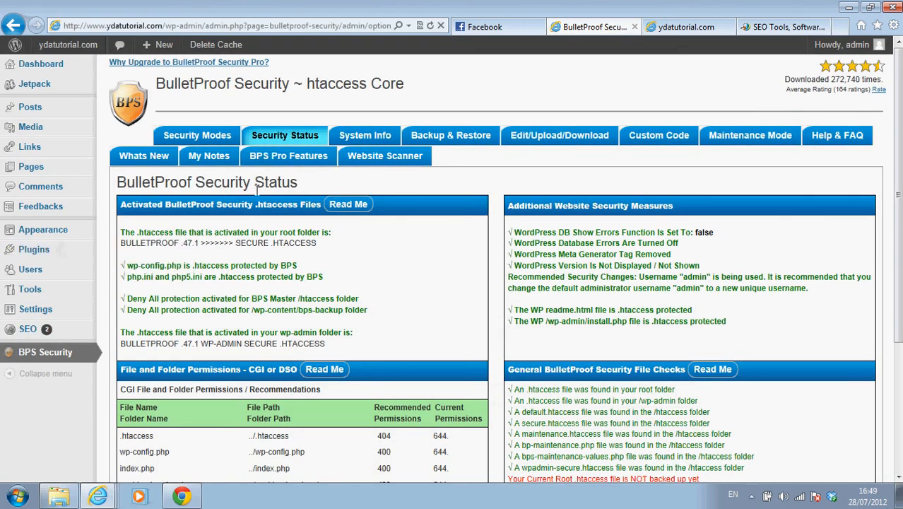